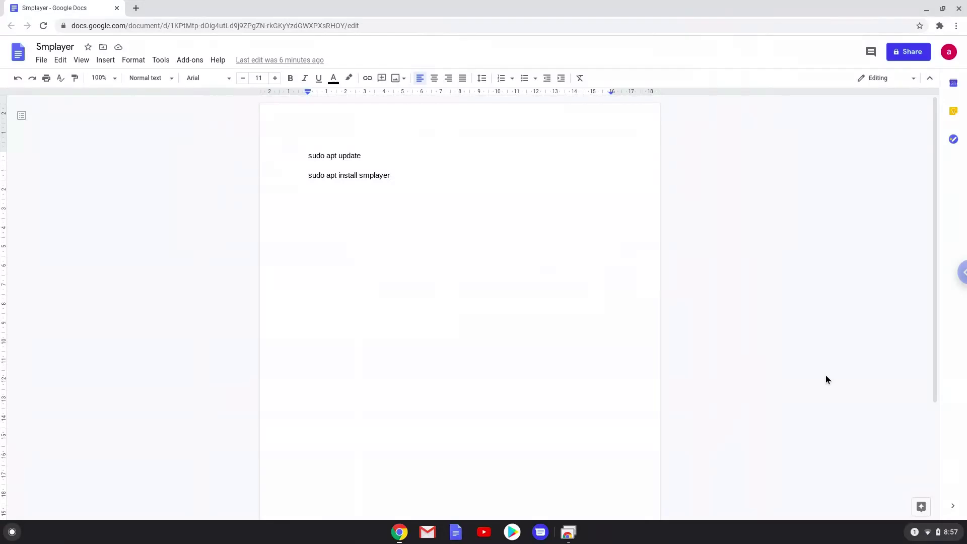
Step: Turn on and install Linux (Beta) in the Chromebook's system settings, closing the Terminal and Settings windows once setup finishes
click(923, 535)
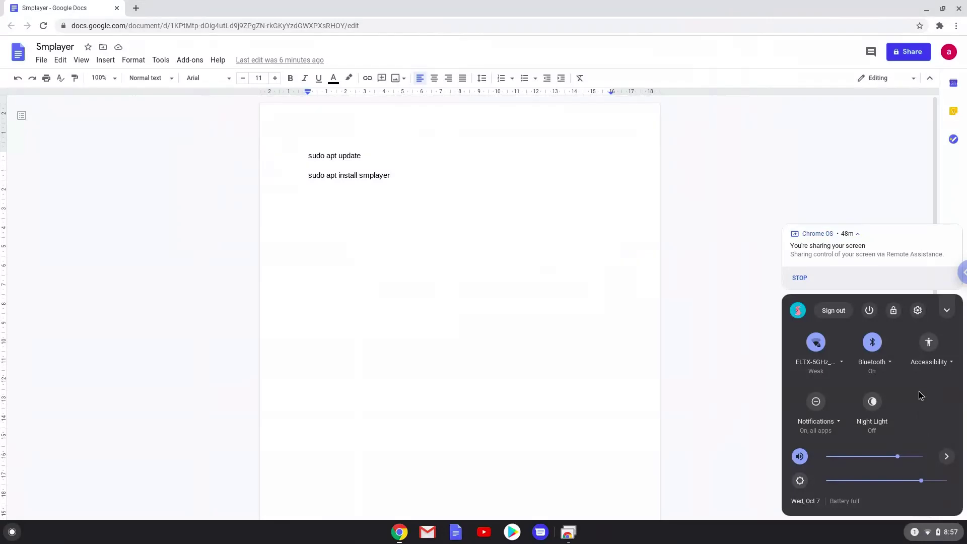
click(917, 311)
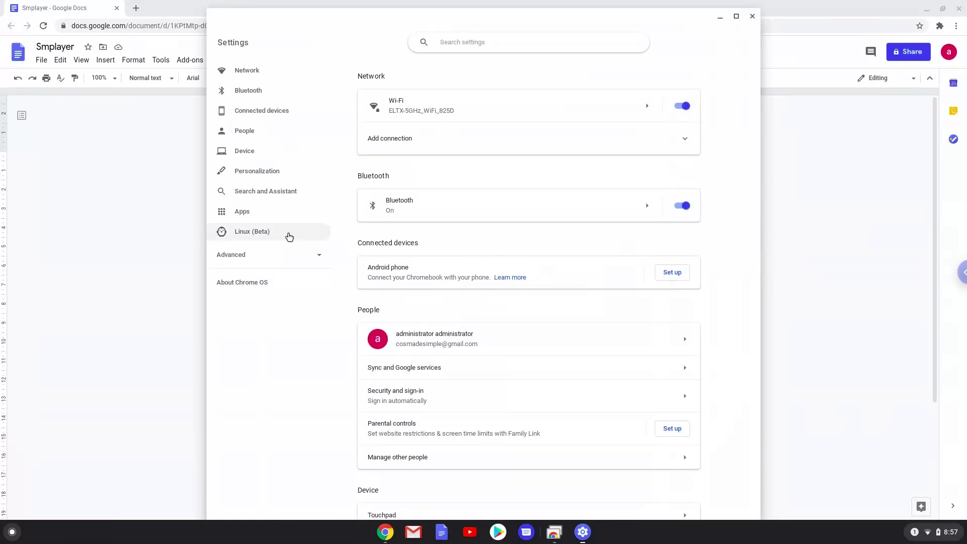
click(289, 236)
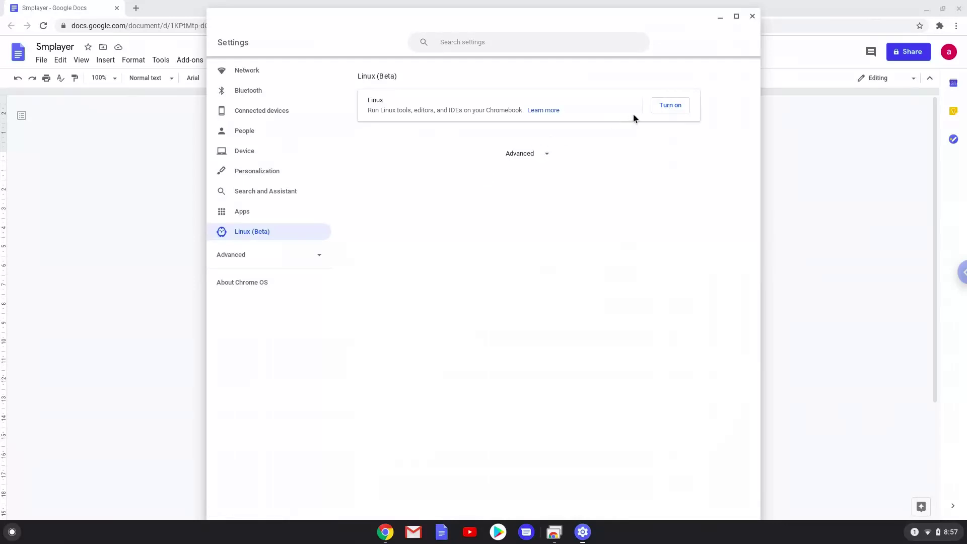
click(668, 107)
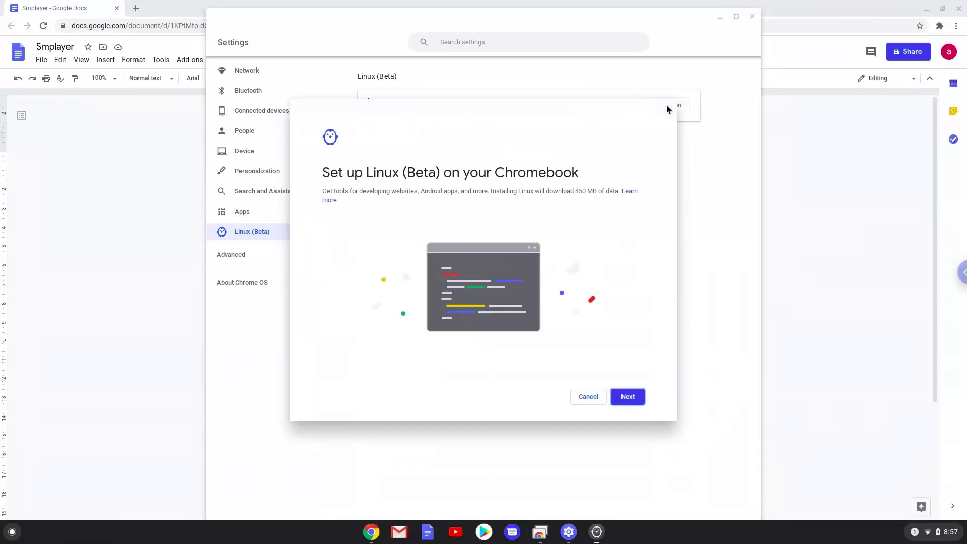
click(627, 397)
click(628, 398)
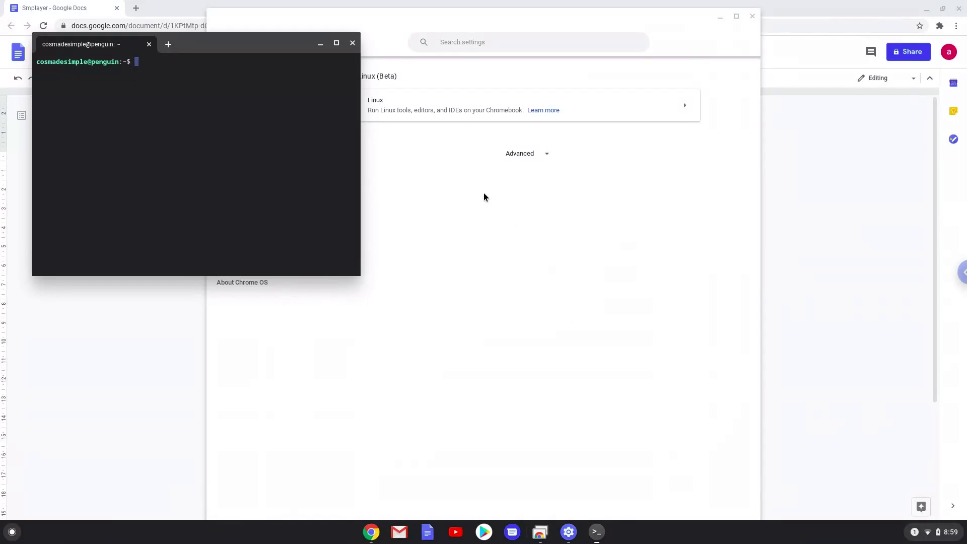
click(353, 43)
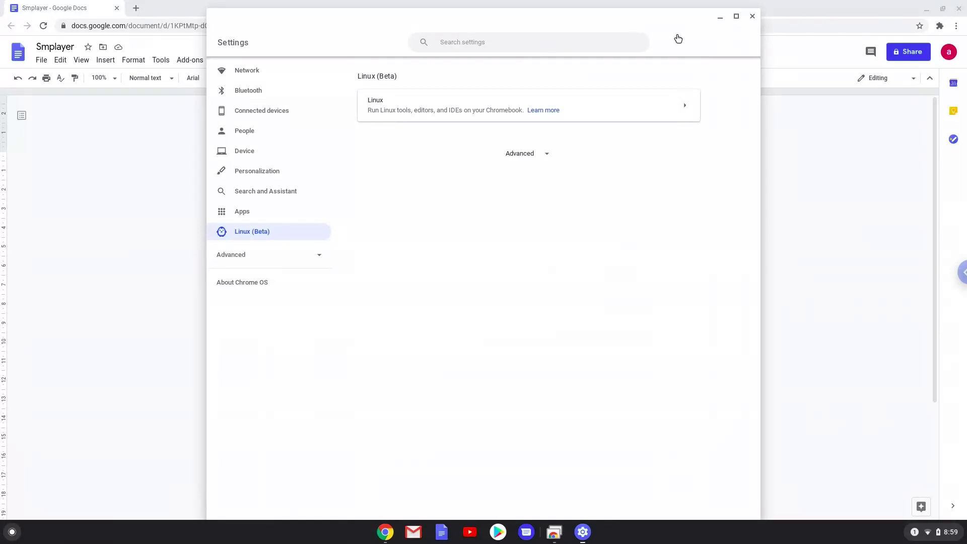
click(751, 16)
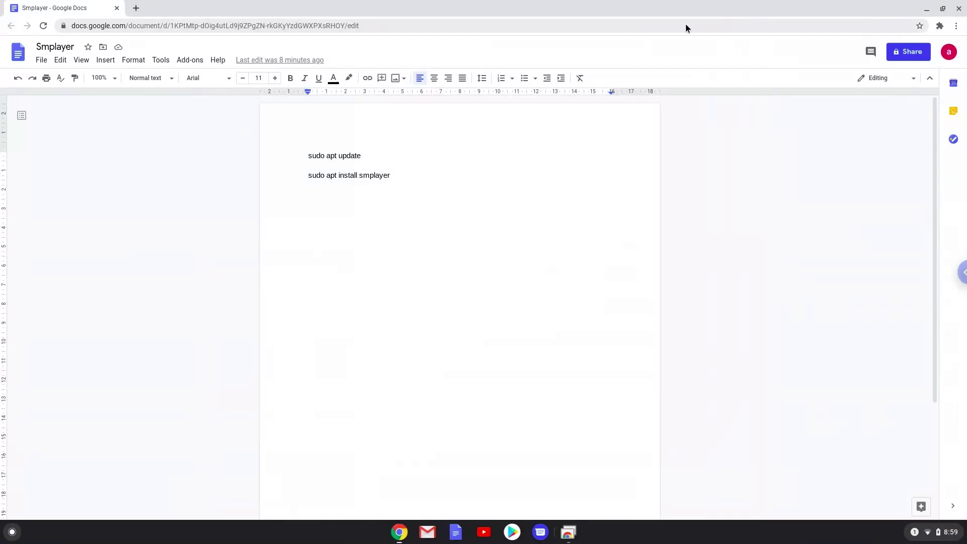
Step: Copy the "sudo apt update" line from the document and run it in the Linux Terminal
triple_click(334, 156)
right_click(334, 156)
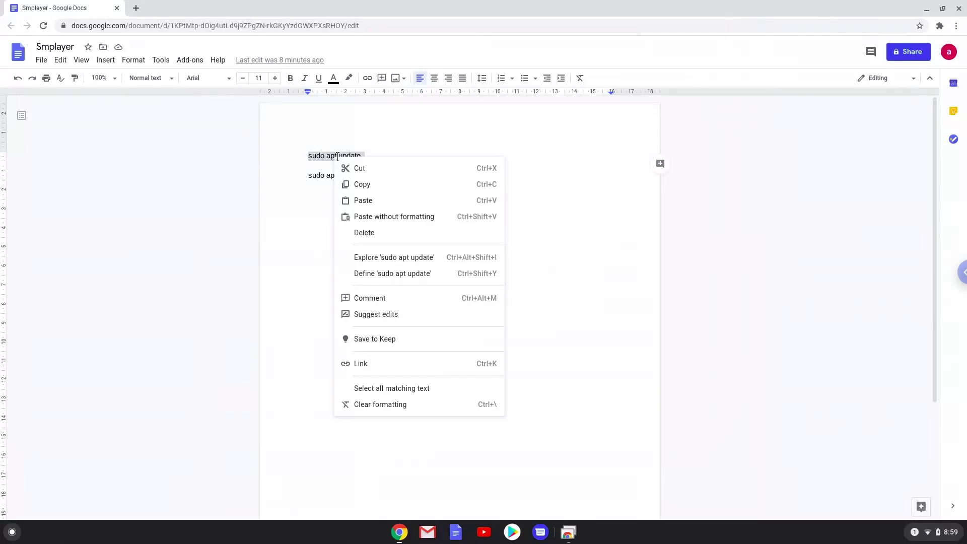
click(359, 184)
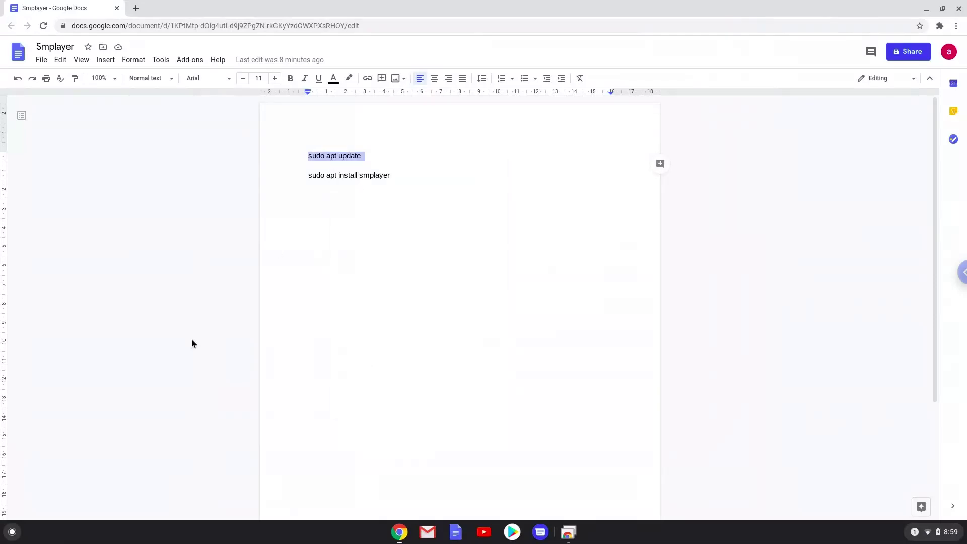
click(11, 531)
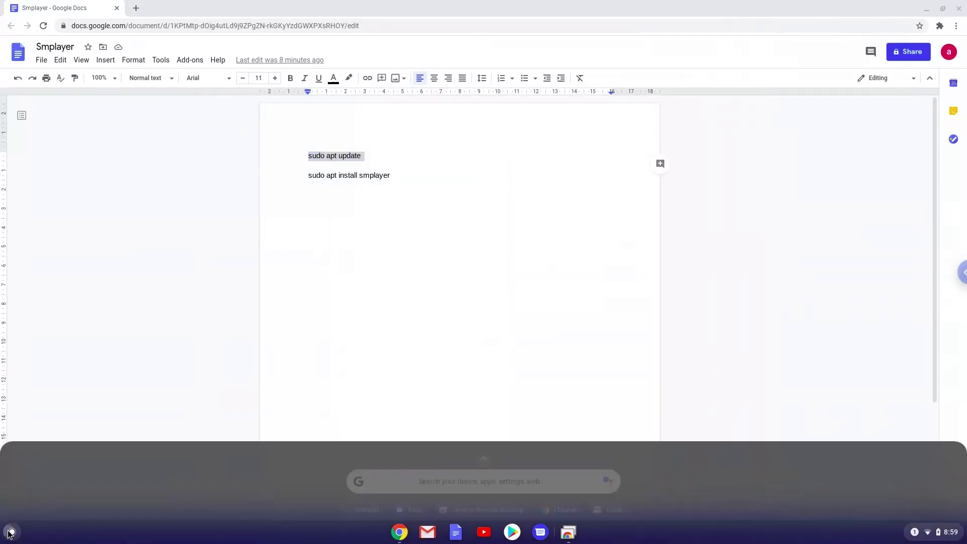
text(ter)
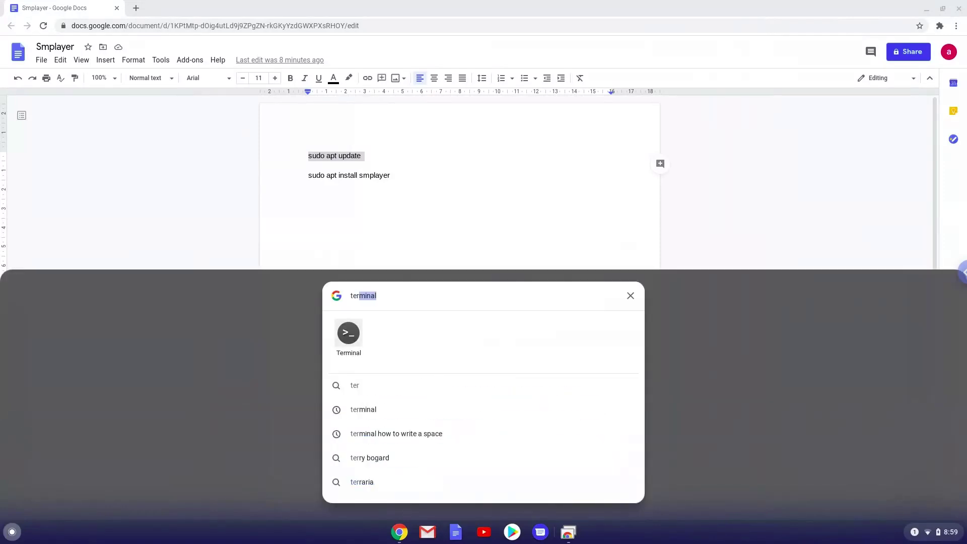
click(348, 331)
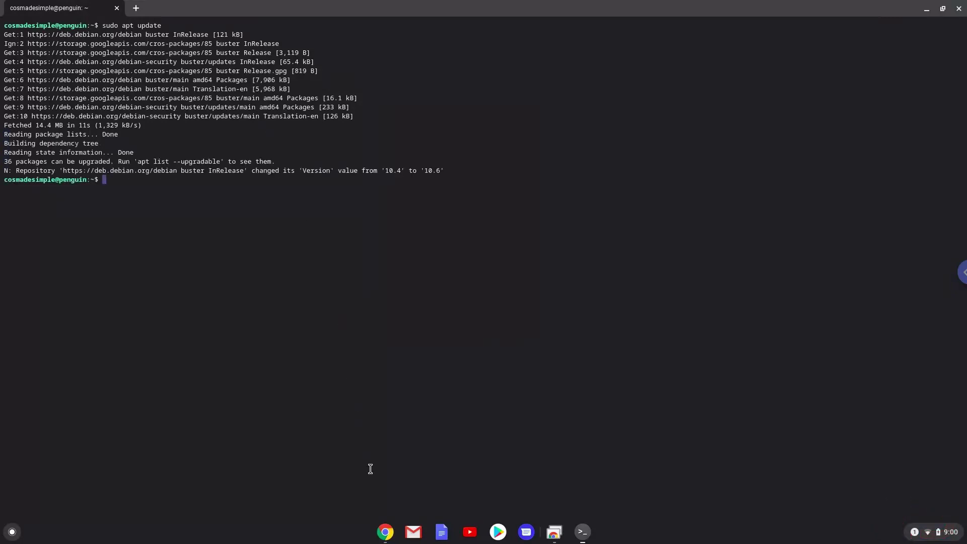
Step: Copy "sudo apt install smplayer" from the document, run it in the Terminal accepting the installation, and close the Terminal
click(386, 529)
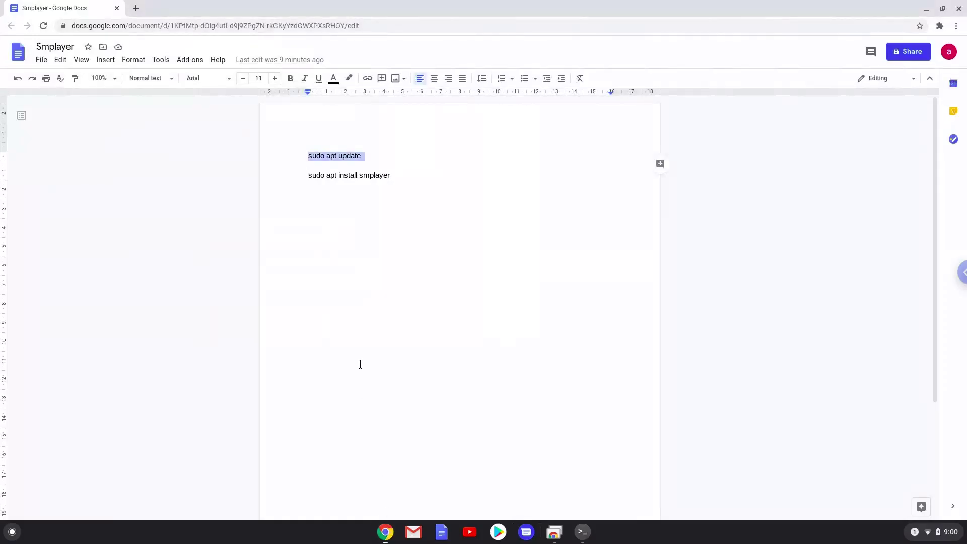
triple_click(314, 176)
right_click(315, 176)
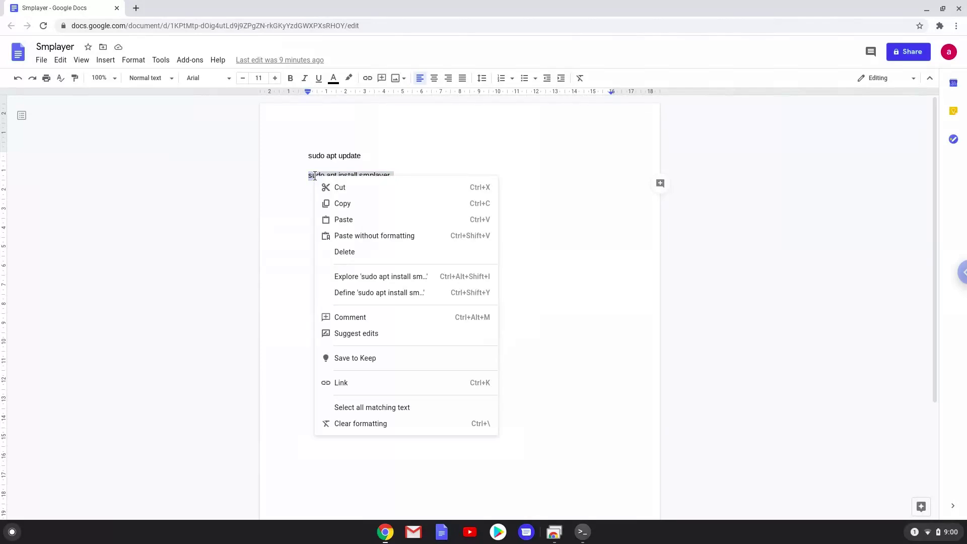
click(342, 203)
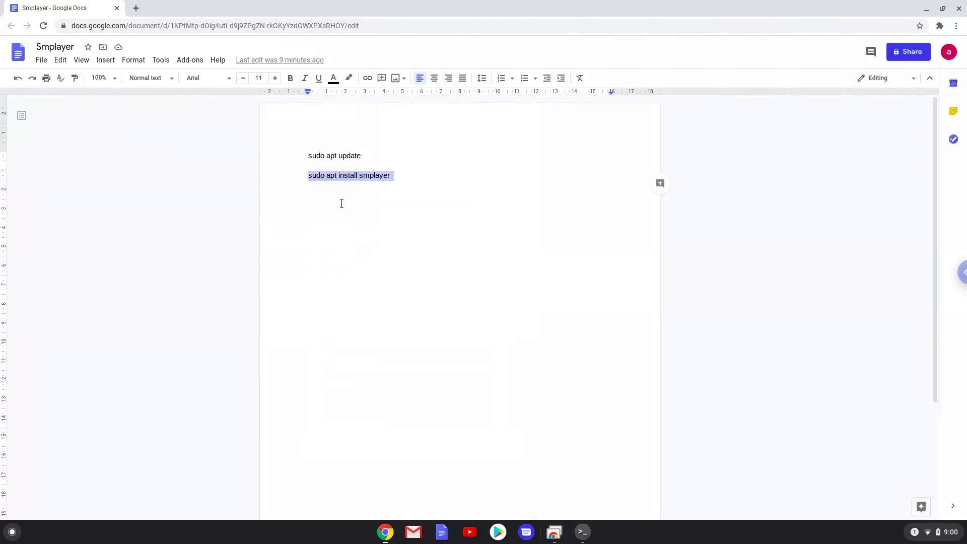
click(587, 532)
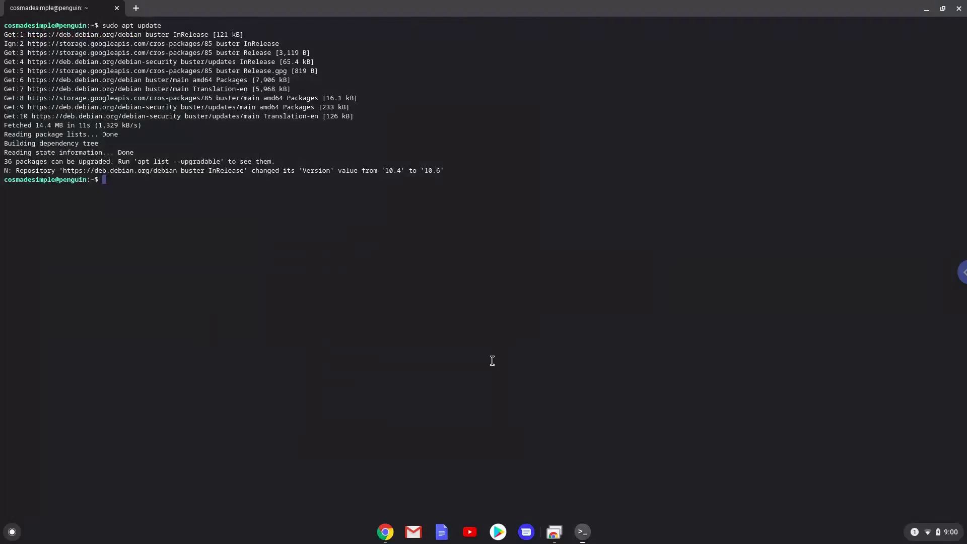
key(ctrl+shift+v)
key(Return)
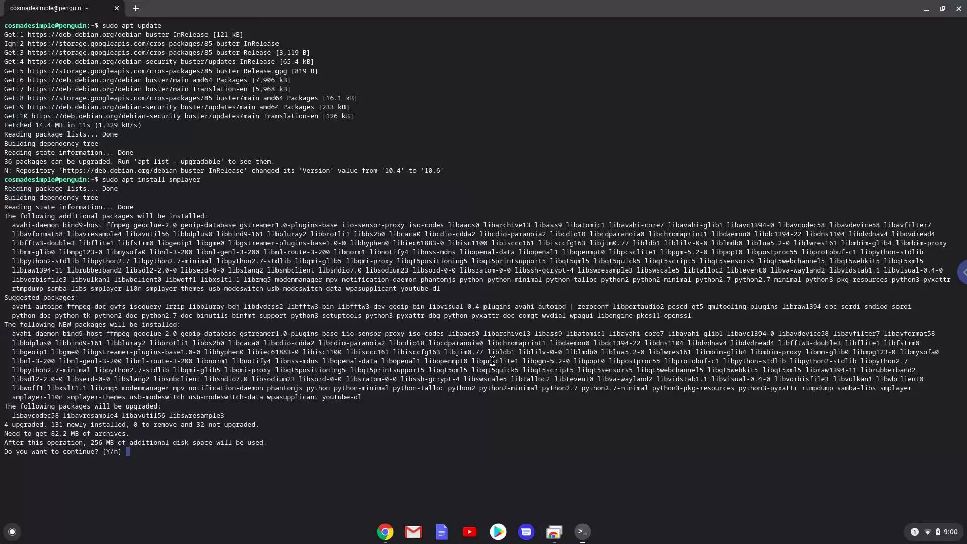
key(Return)
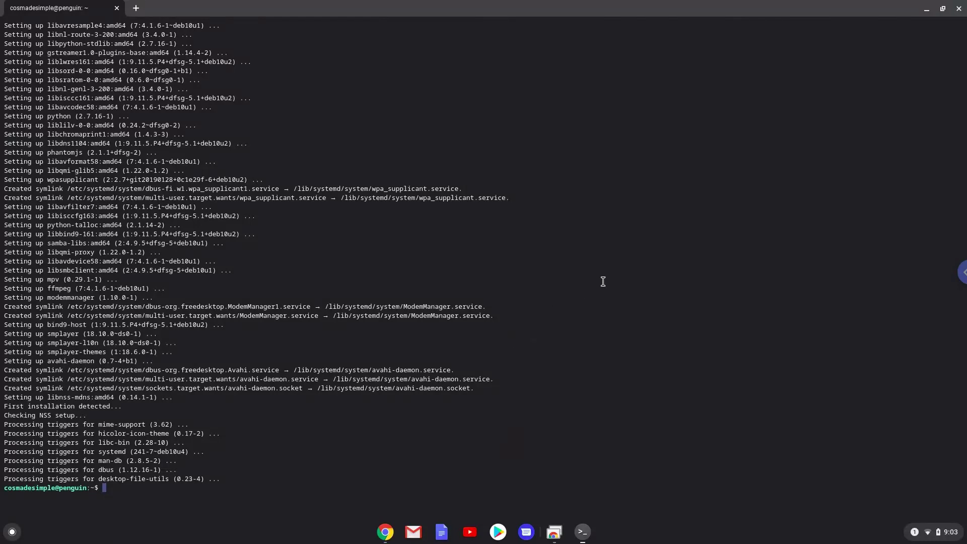
click(954, 11)
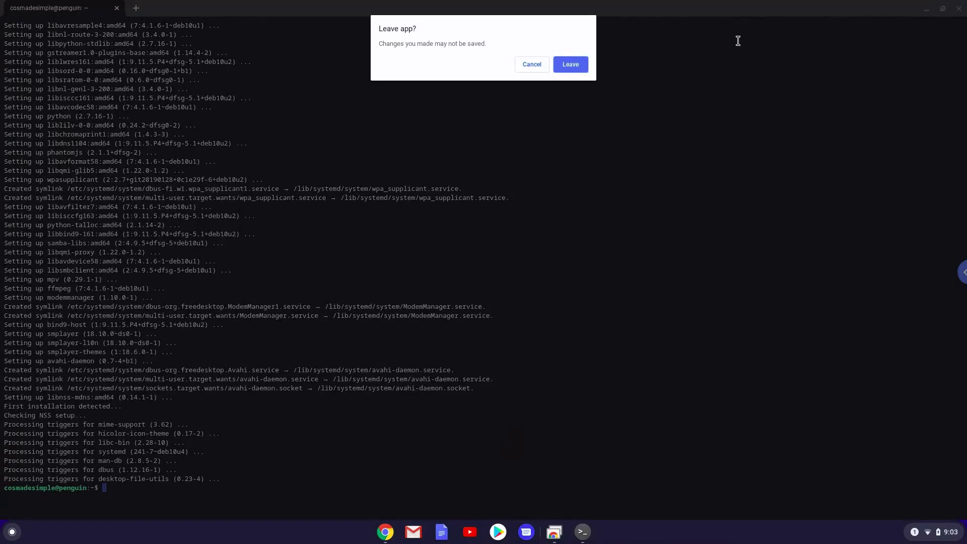
click(569, 65)
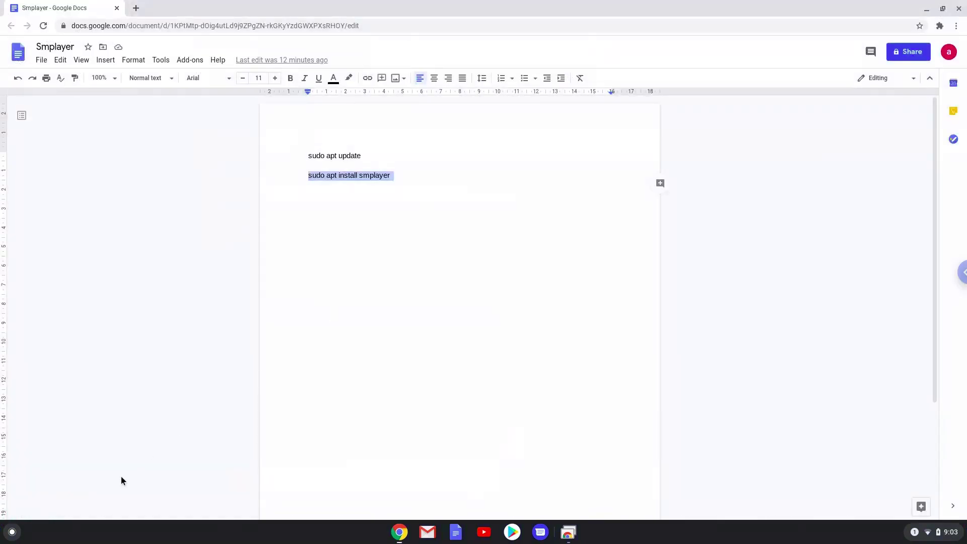
Step: Launch SMPlayer from the Linux apps folder and open its About SMPlayer information
click(12, 531)
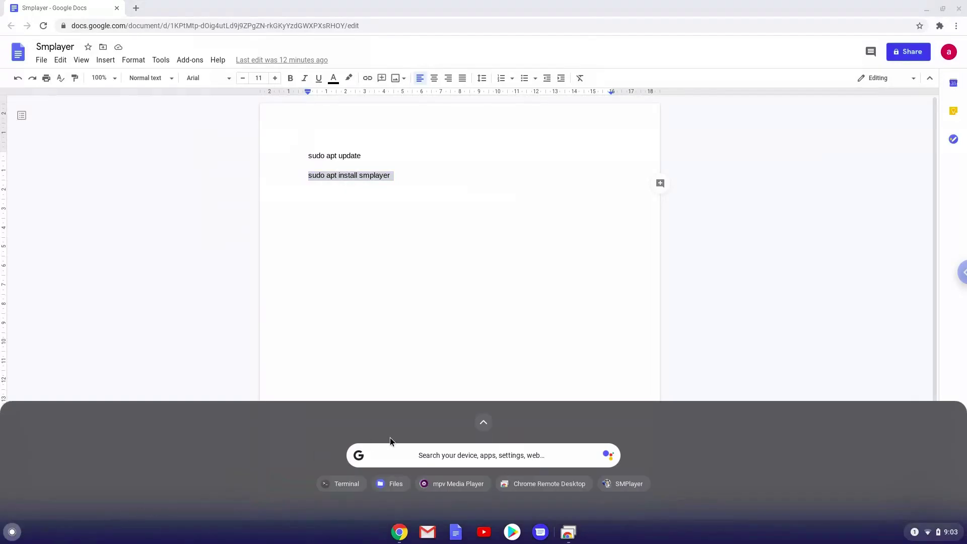
click(482, 420)
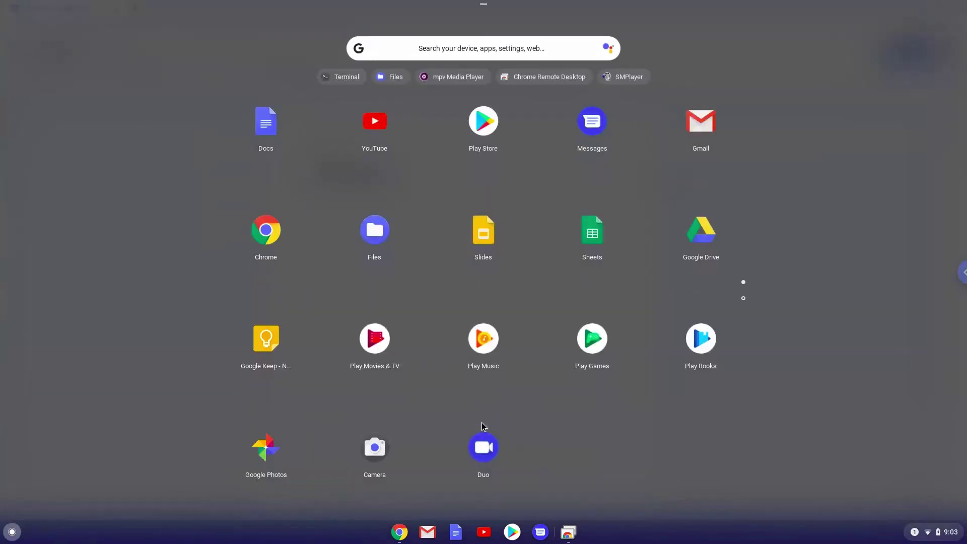
click(738, 298)
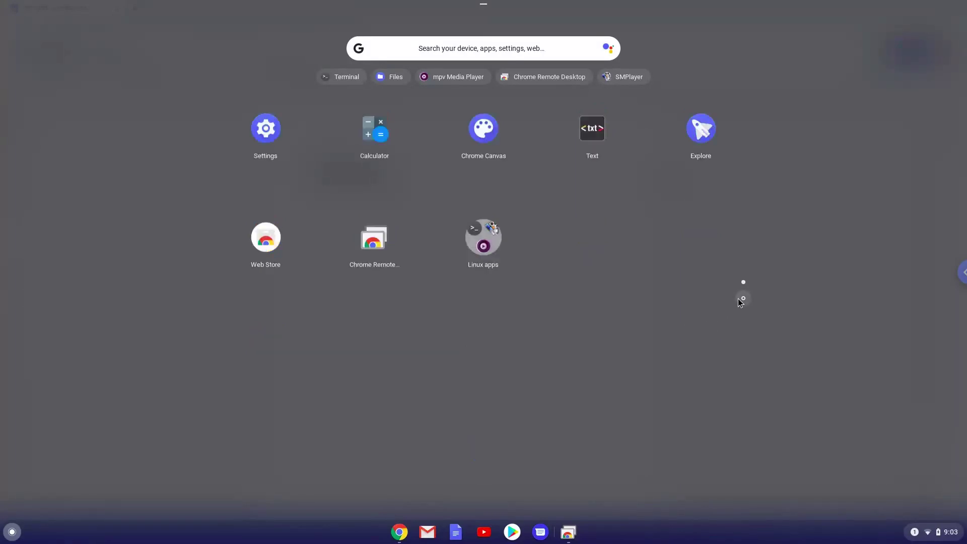
click(483, 239)
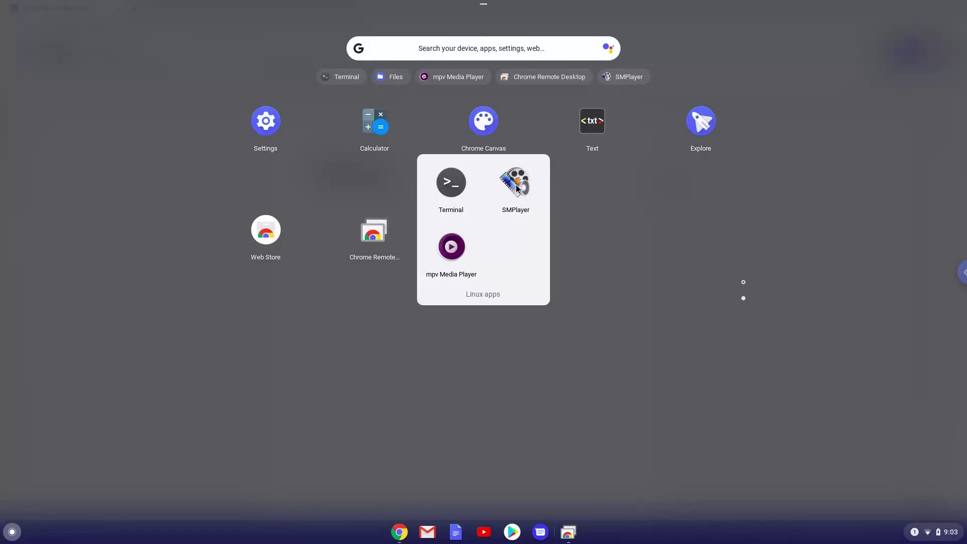
click(519, 183)
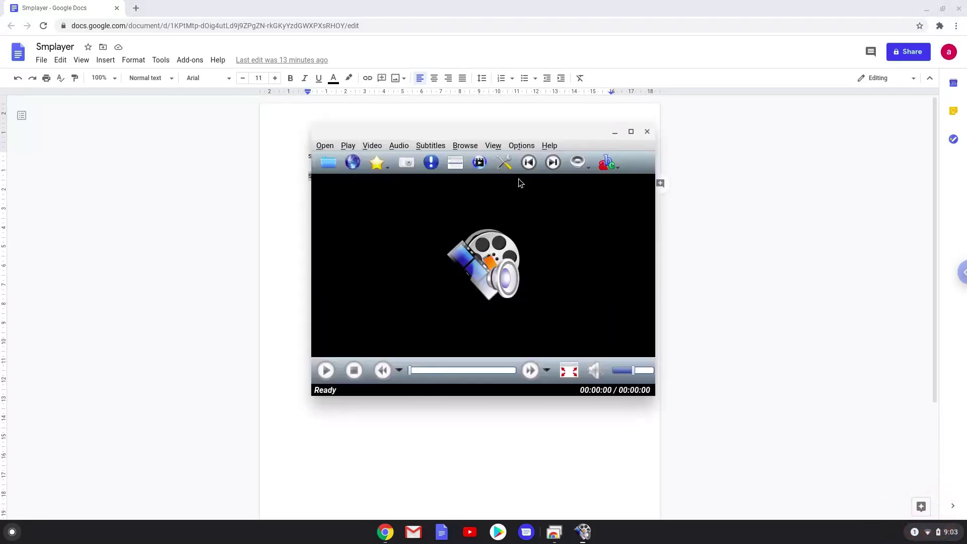
click(546, 146)
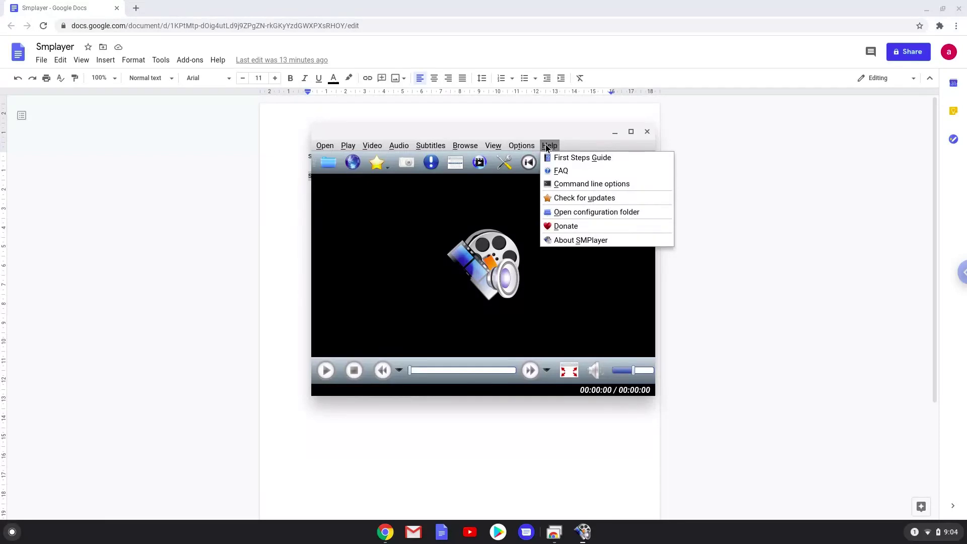
click(567, 240)
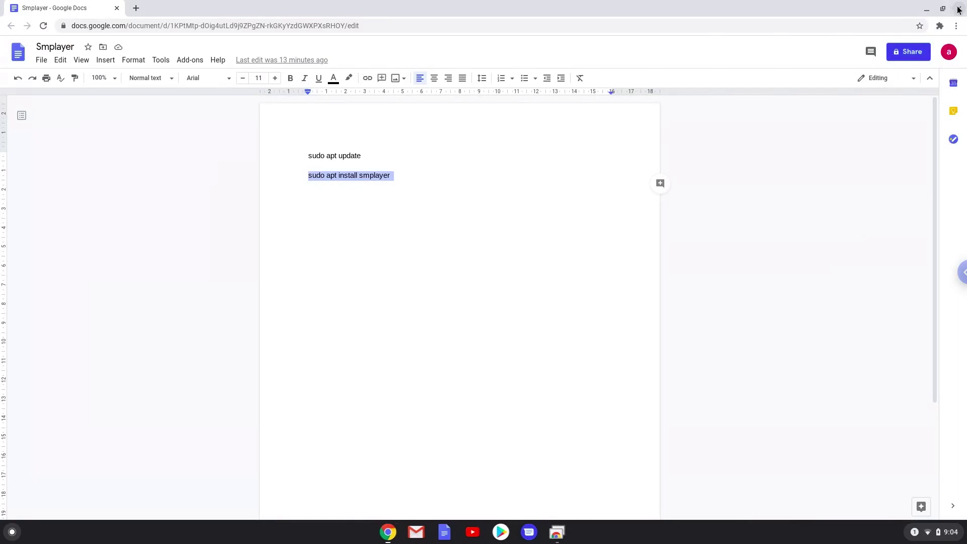
Step: Switch to the Files app and open the Downloads folder
click(12, 532)
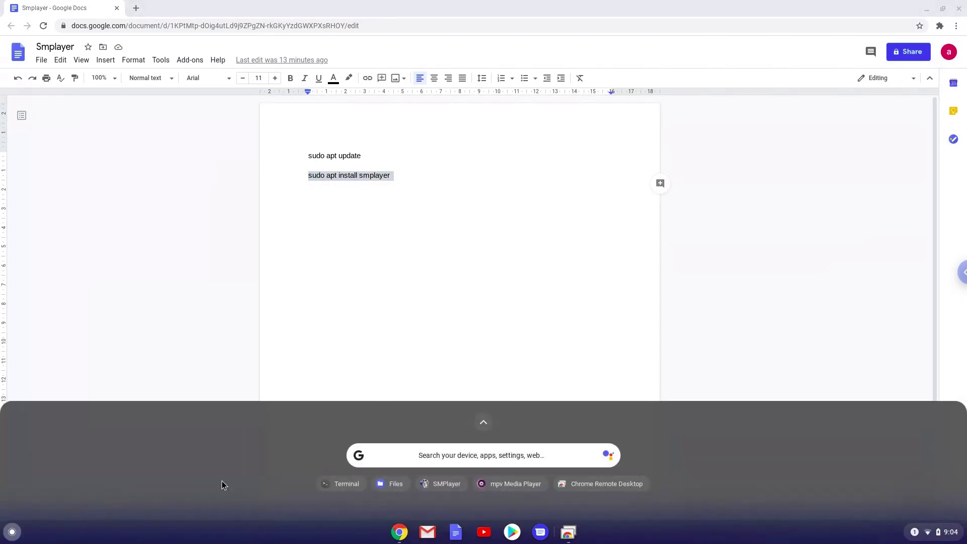
click(481, 424)
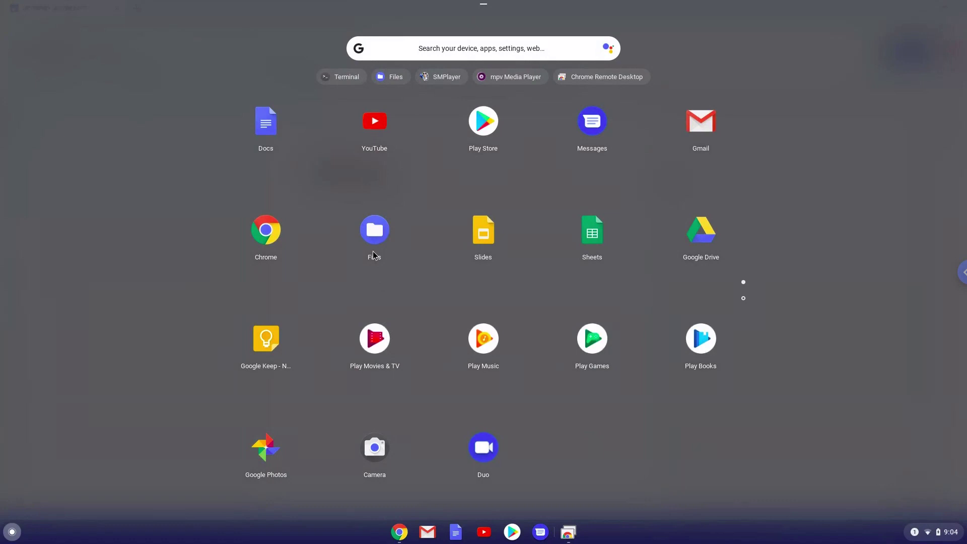
click(371, 236)
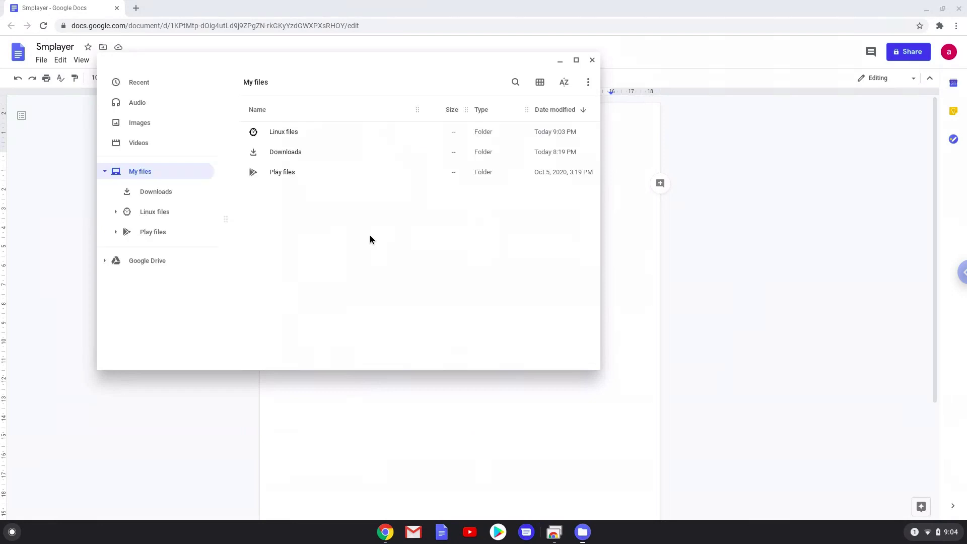
click(169, 193)
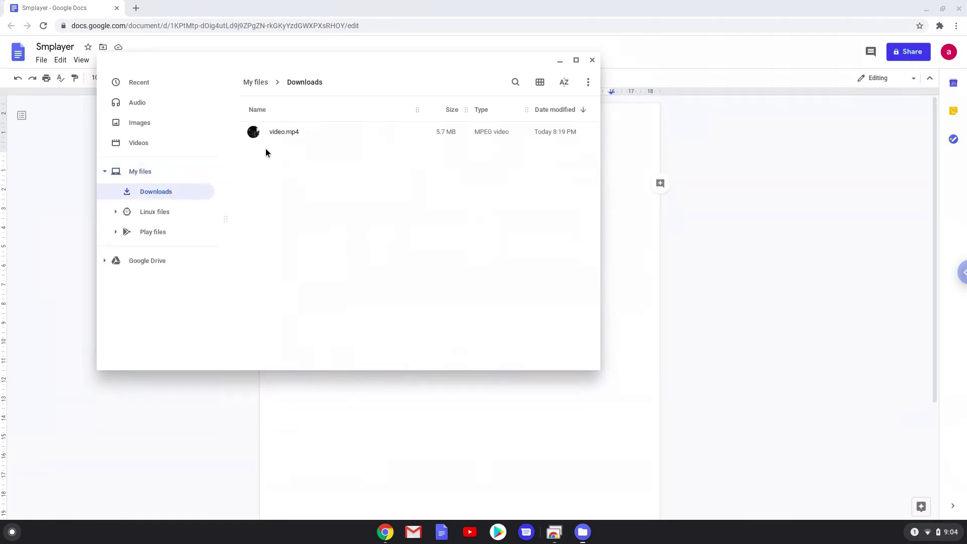
Step: Open video.mp4 with SMPlayer and switch the playback to full screen
right_click(283, 132)
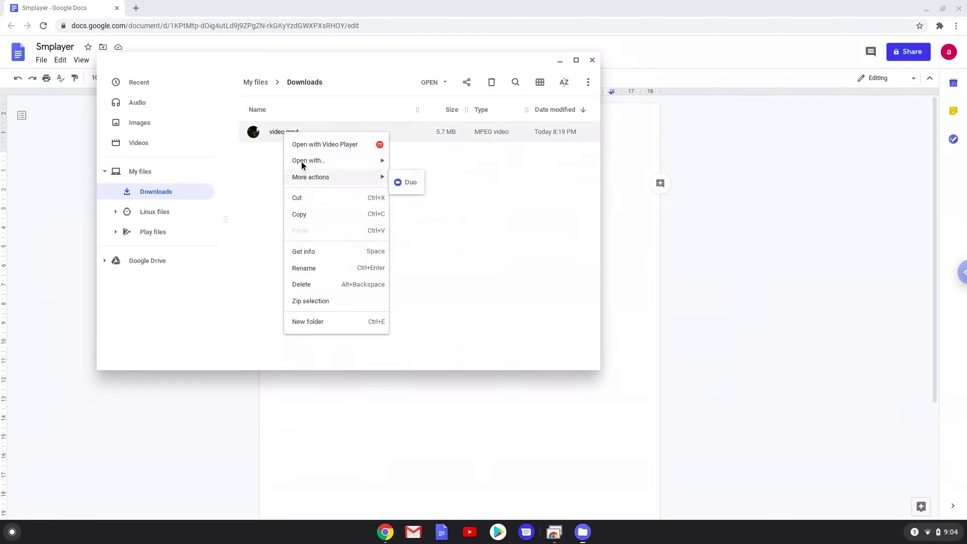
mouse_move(303, 162)
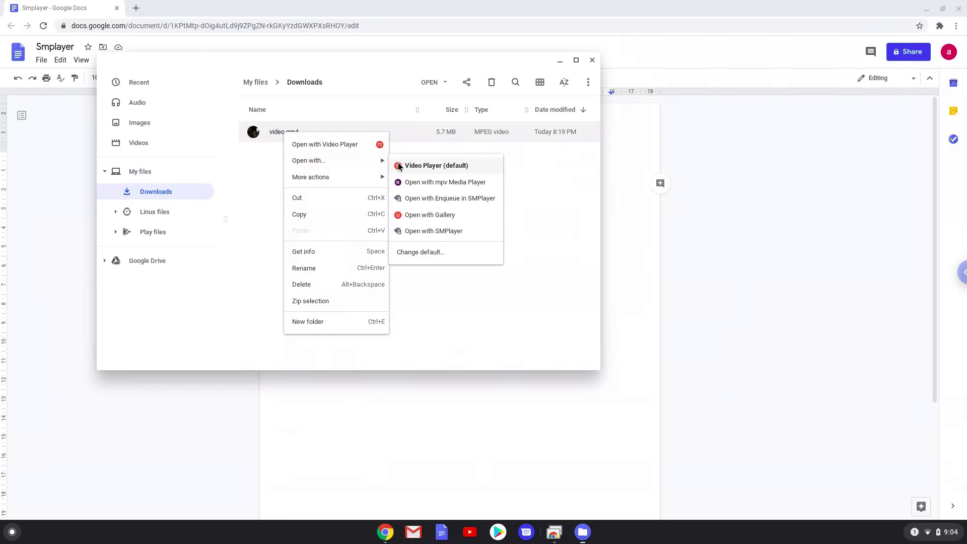
click(400, 231)
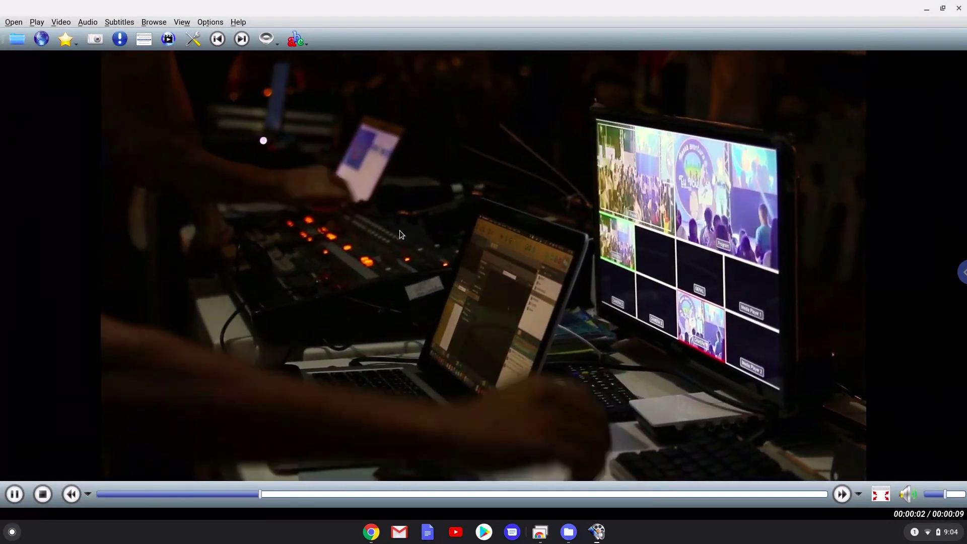
double_click(400, 231)
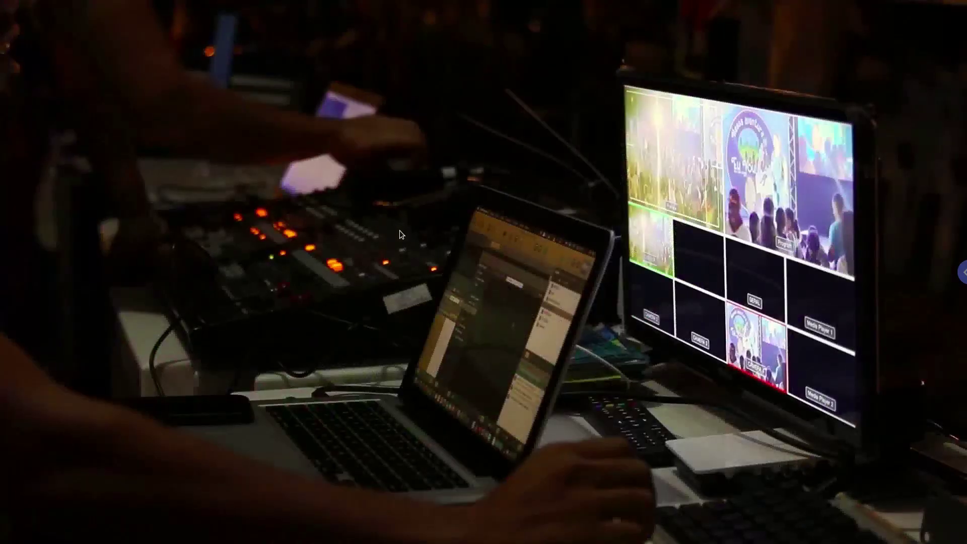